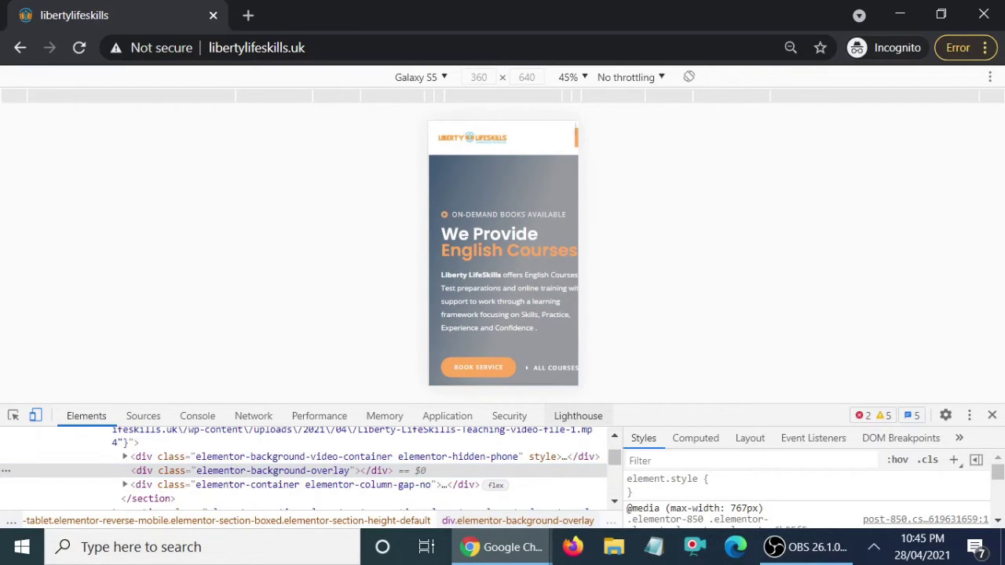
Preview the libertylifeskills.uk home page in the iPhone X, Moto G4 and iPhone 6/7/8 device emulations
click(442, 77)
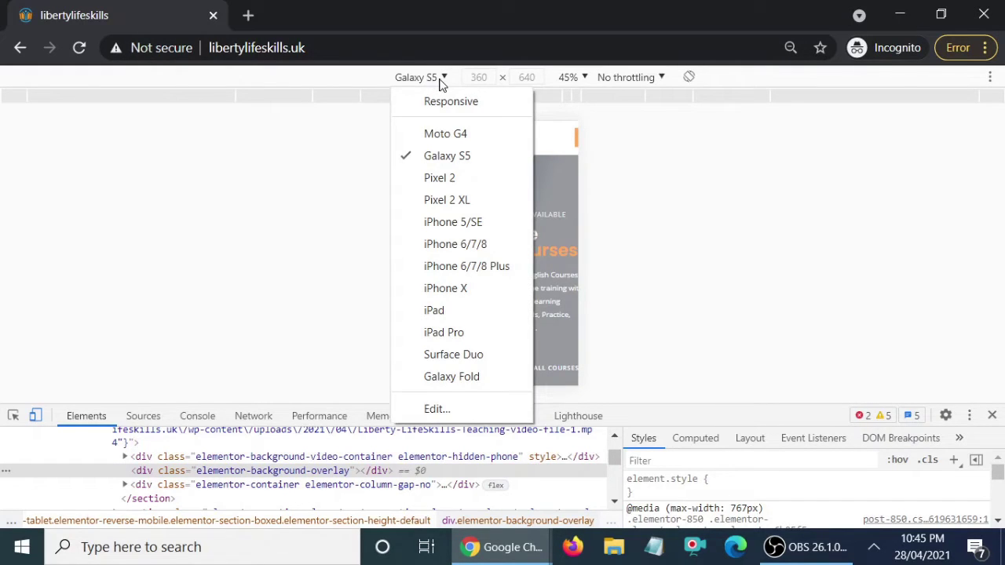
click(445, 289)
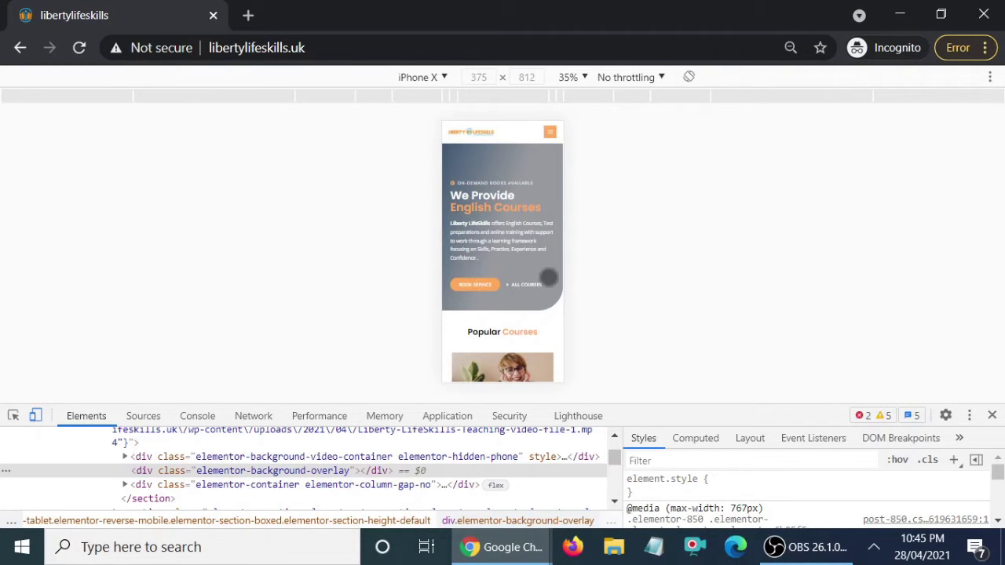
click(445, 80)
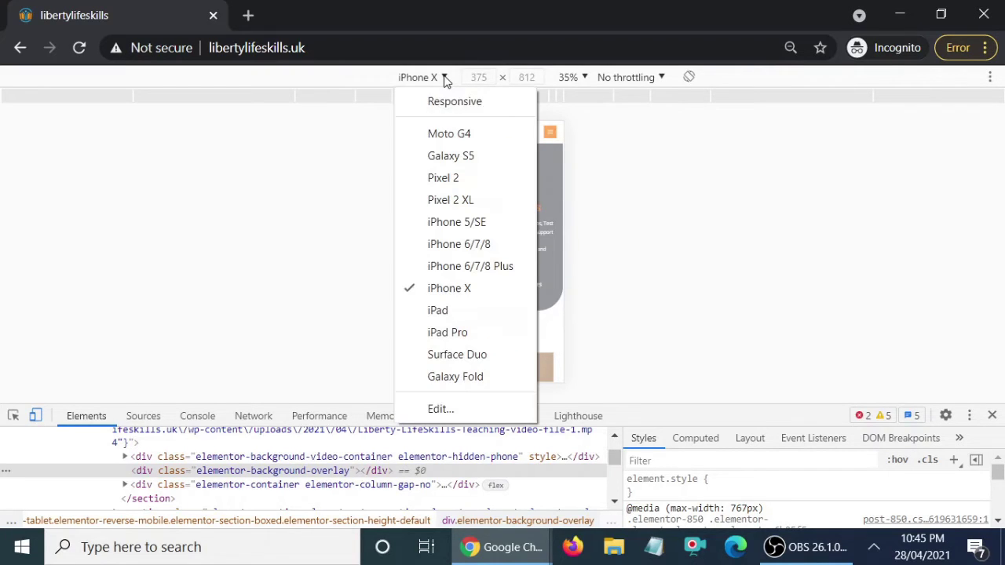
click(444, 141)
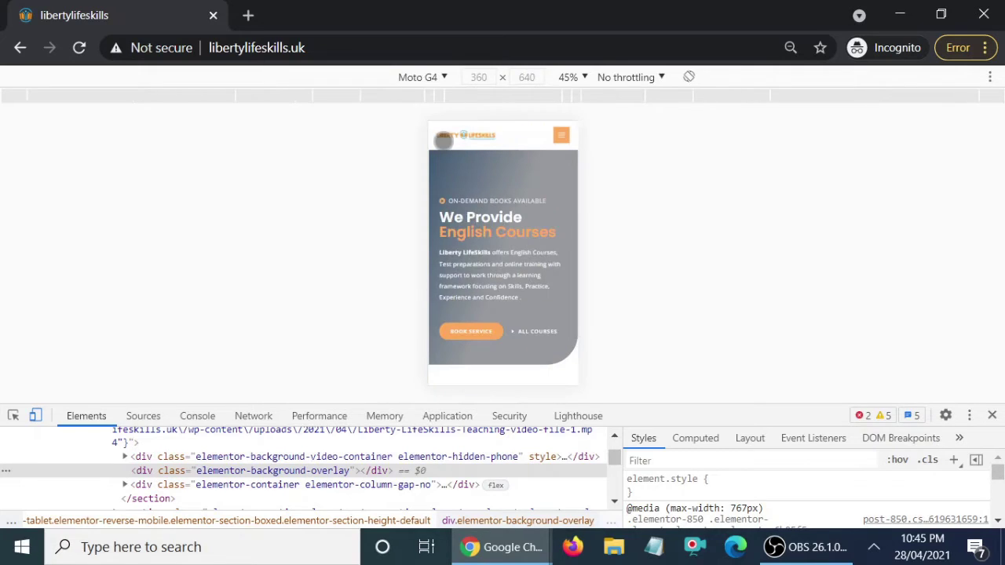
click(444, 79)
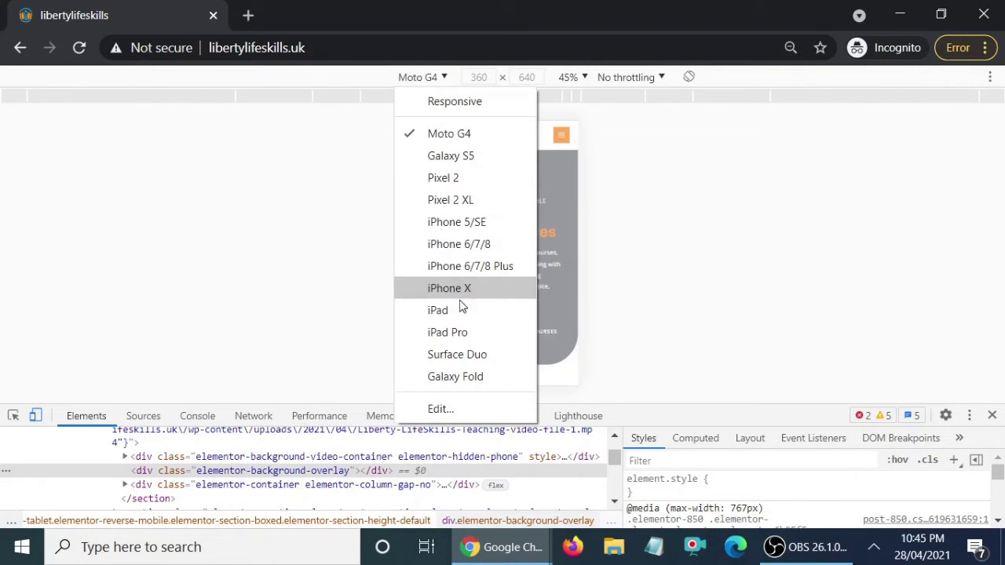
click(493, 252)
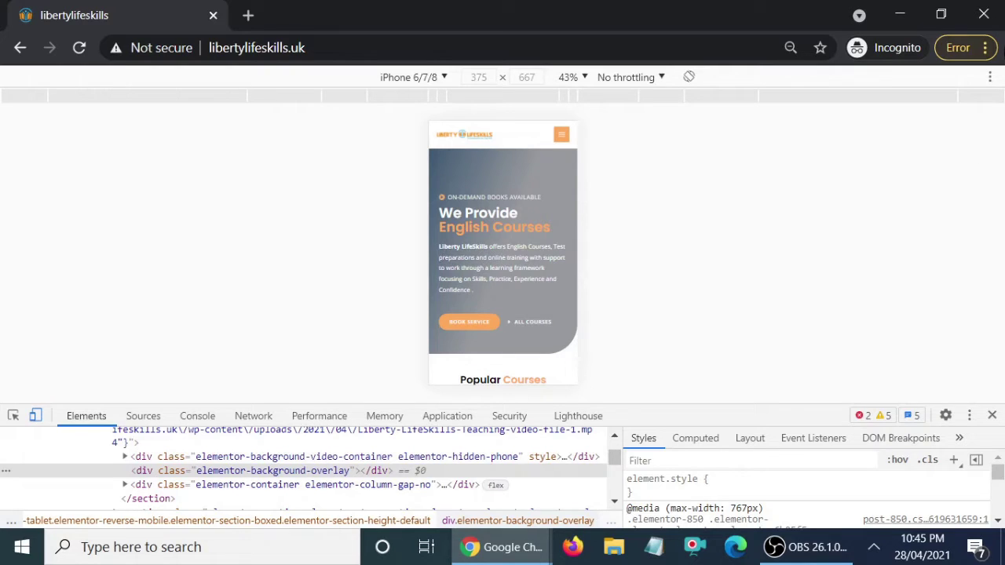
Close the incognito preview window, return to the WordPress dashboard in Chrome, and open the live site in a new tab
click(993, 21)
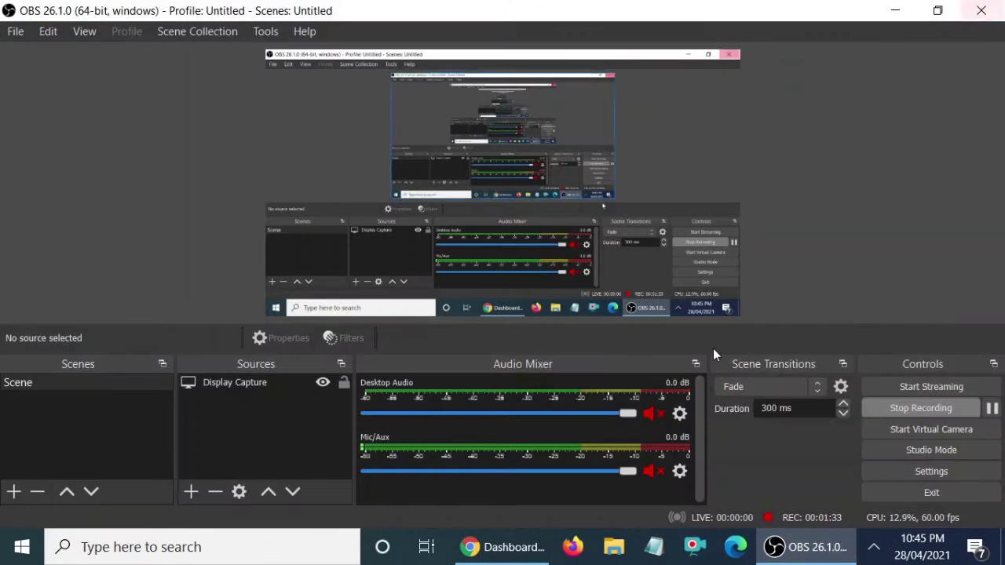
click(514, 548)
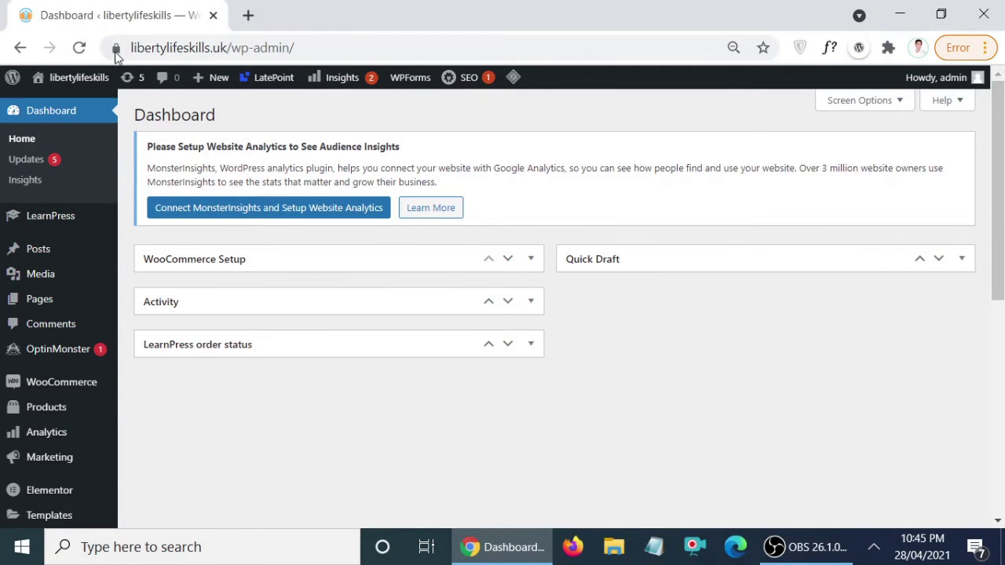
mouse_move(71, 94)
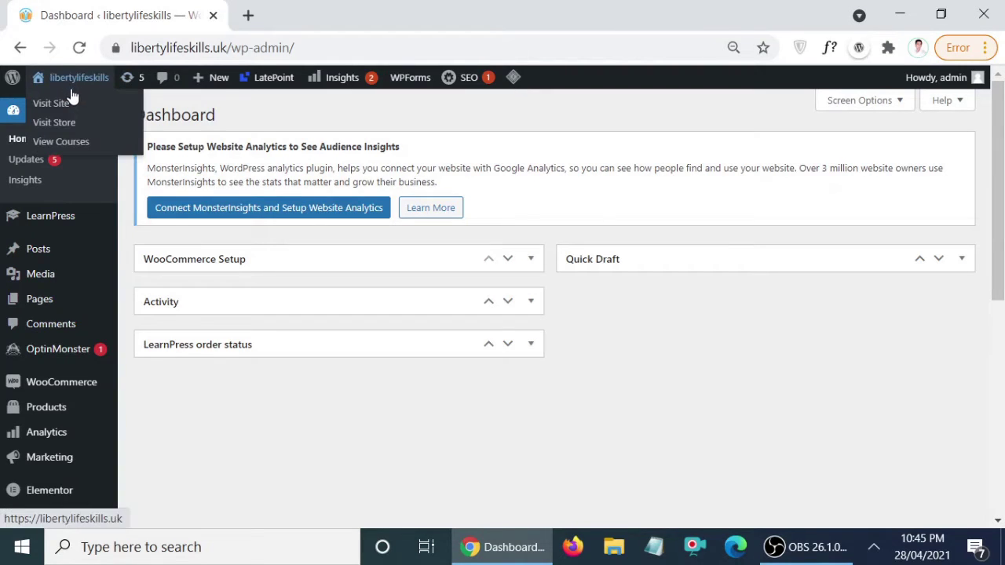
right_click(69, 114)
click(85, 117)
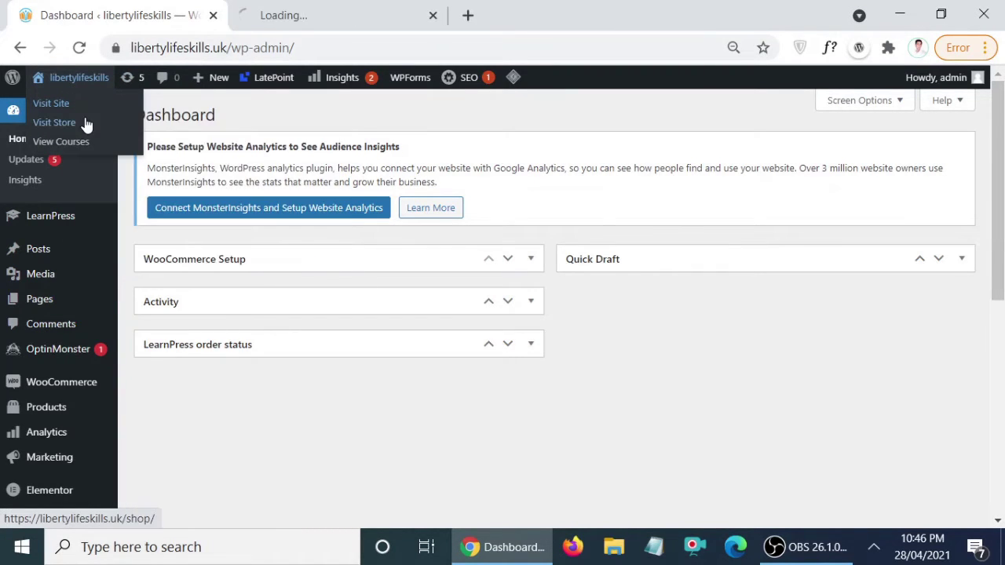
click(373, 15)
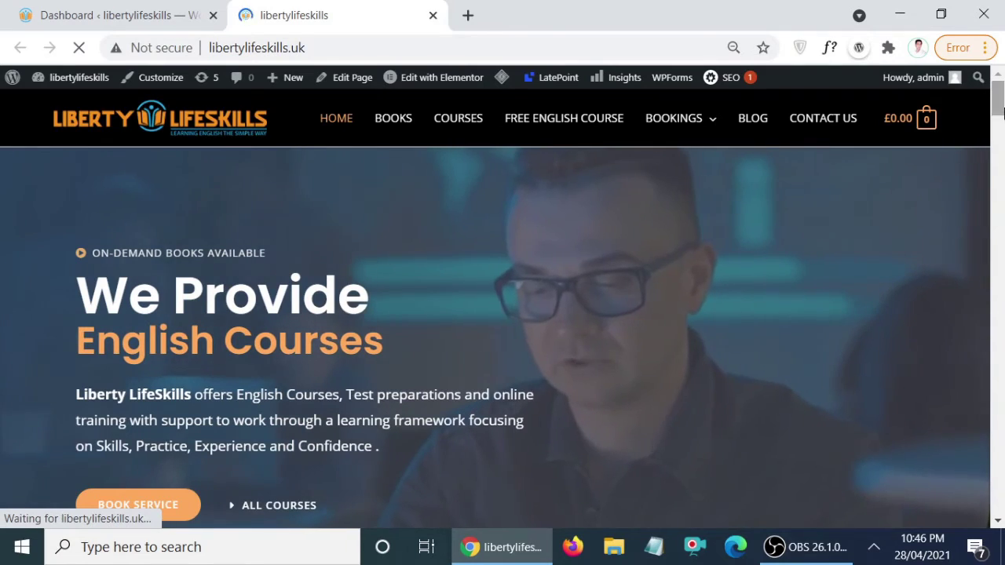
scroll(986, 157, down, 5)
scroll(699, 153, up, 5)
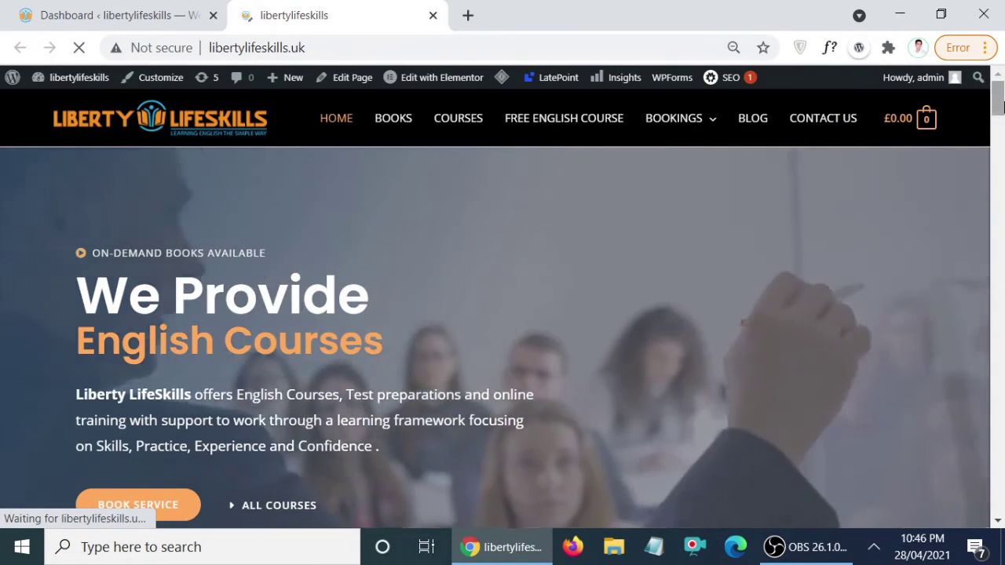
right_click(594, 278)
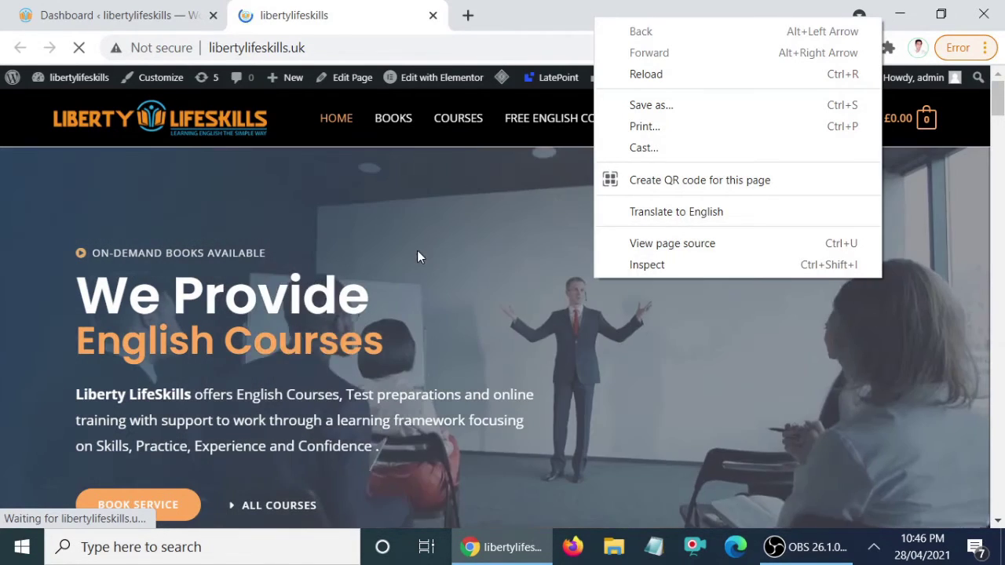
click(431, 254)
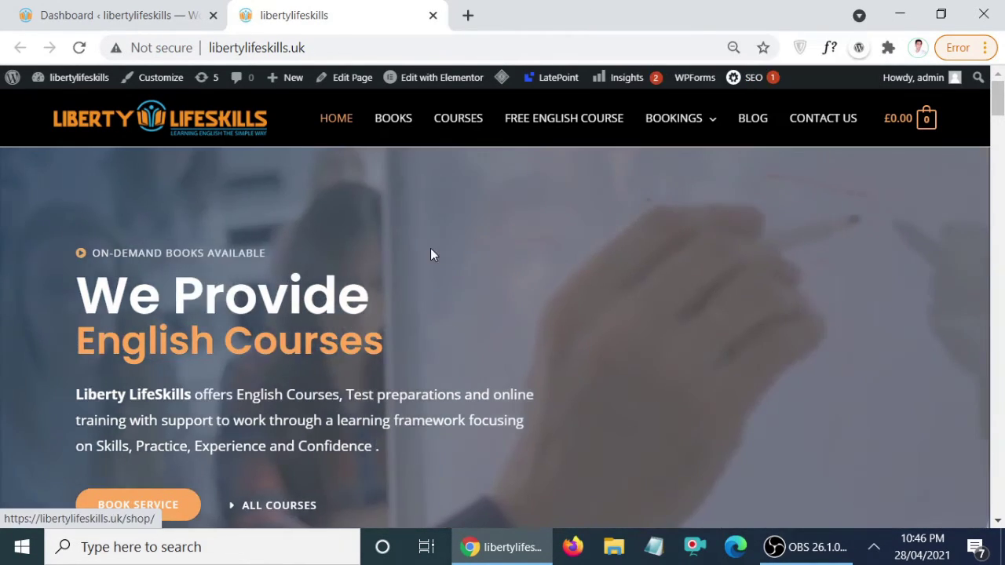
click(430, 250)
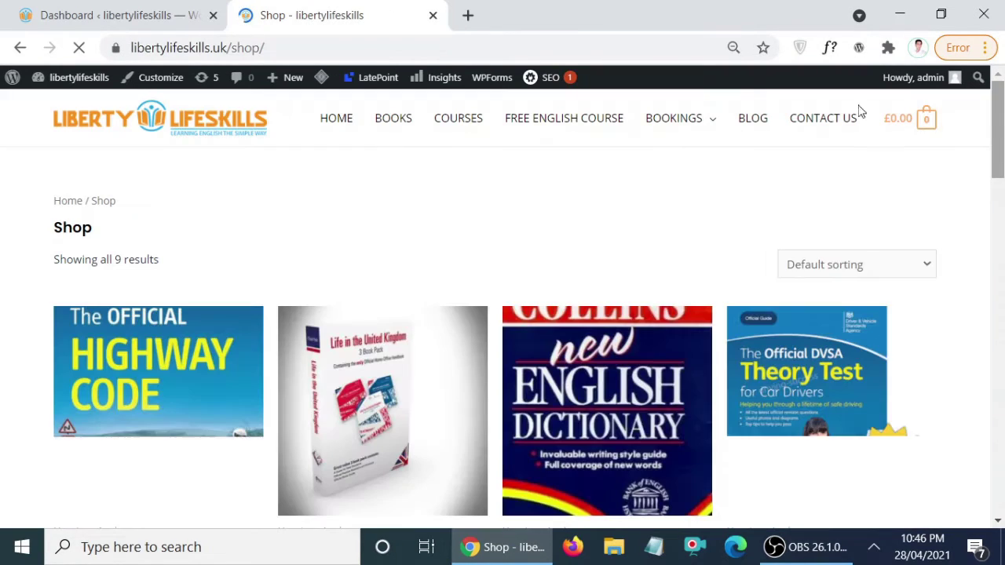
click(11, 52)
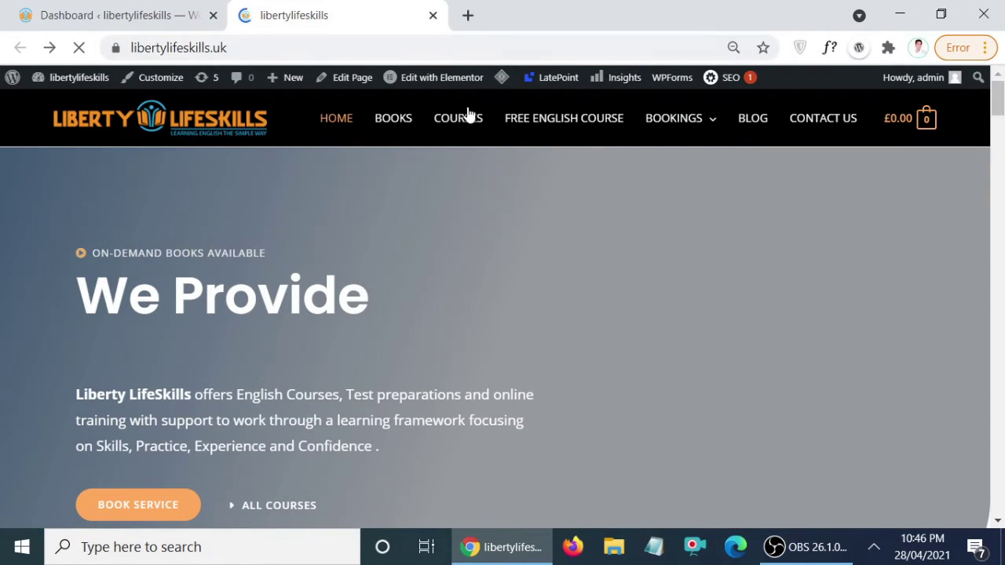
Open the home page for editing with Elementor and keep waiting for the editor to load
mouse_move(406, 90)
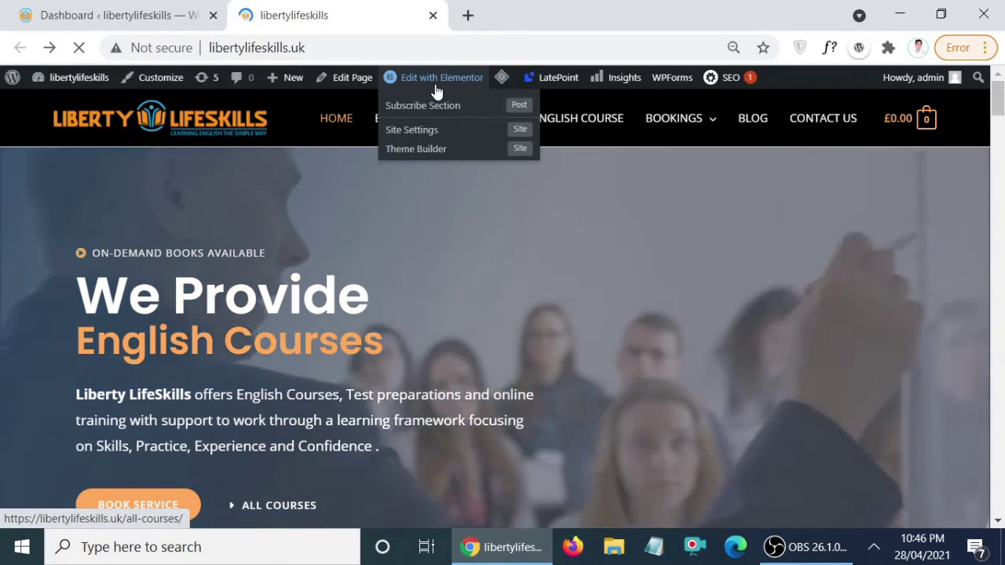
click(437, 92)
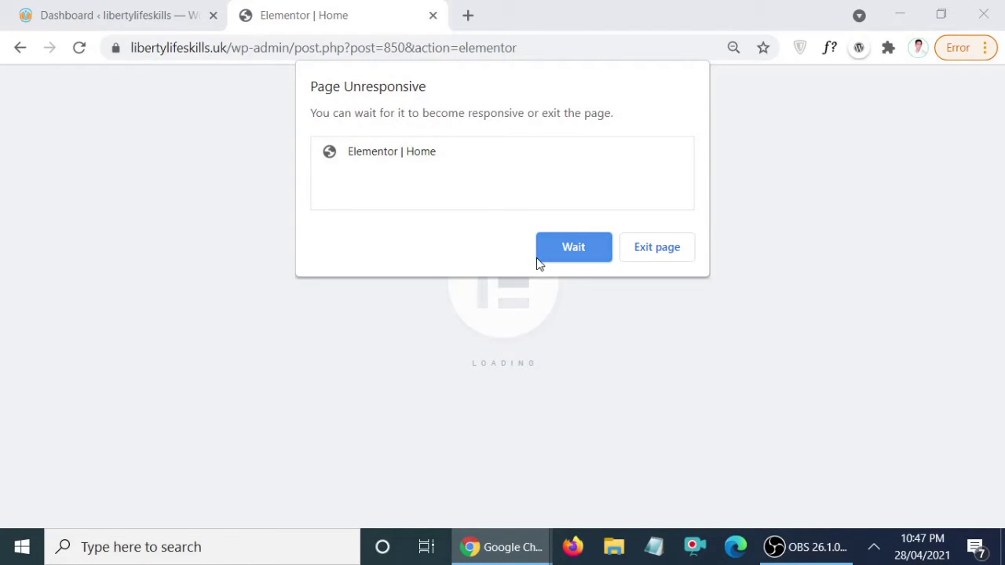
click(571, 255)
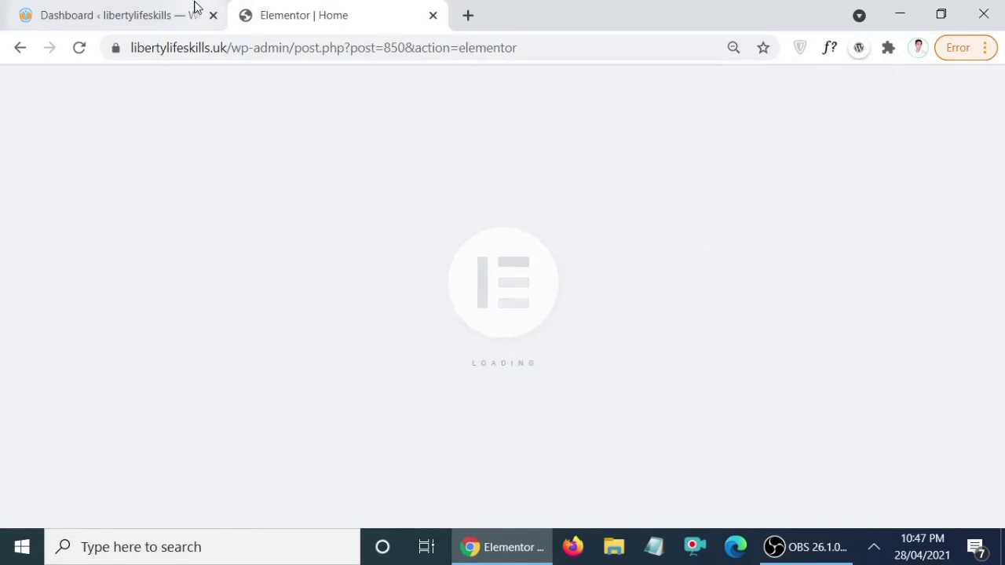
click(152, 10)
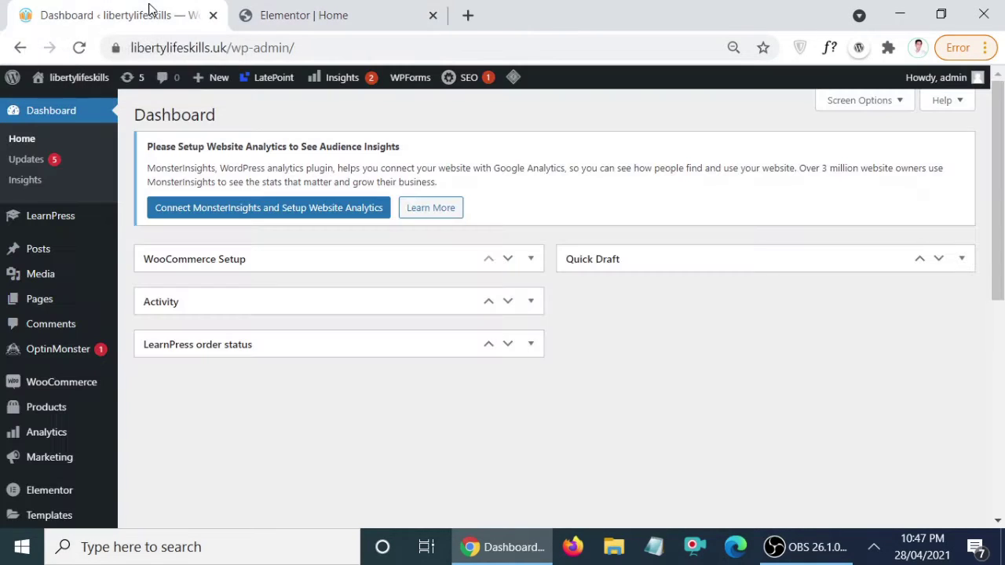
mouse_move(95, 84)
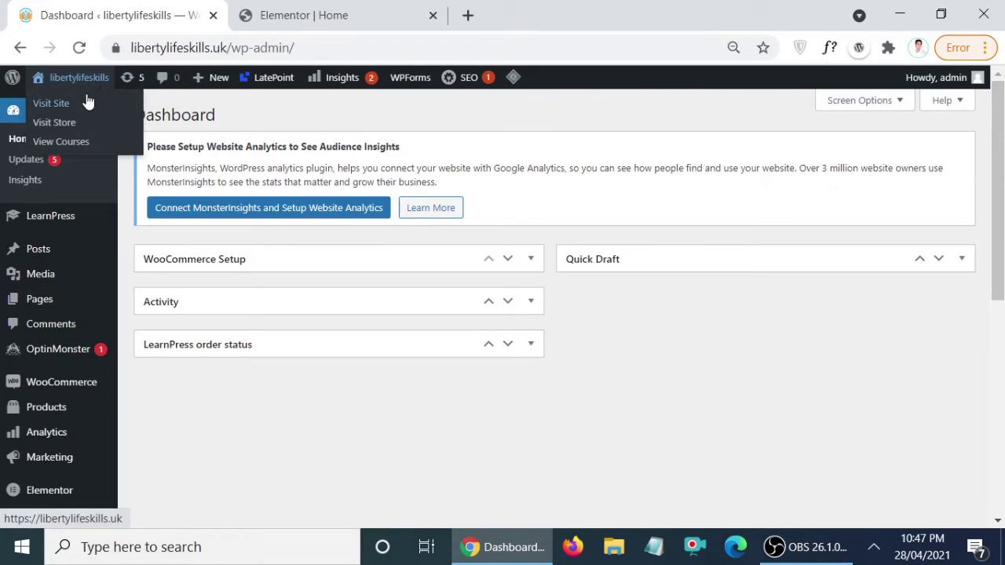
right_click(87, 102)
click(99, 107)
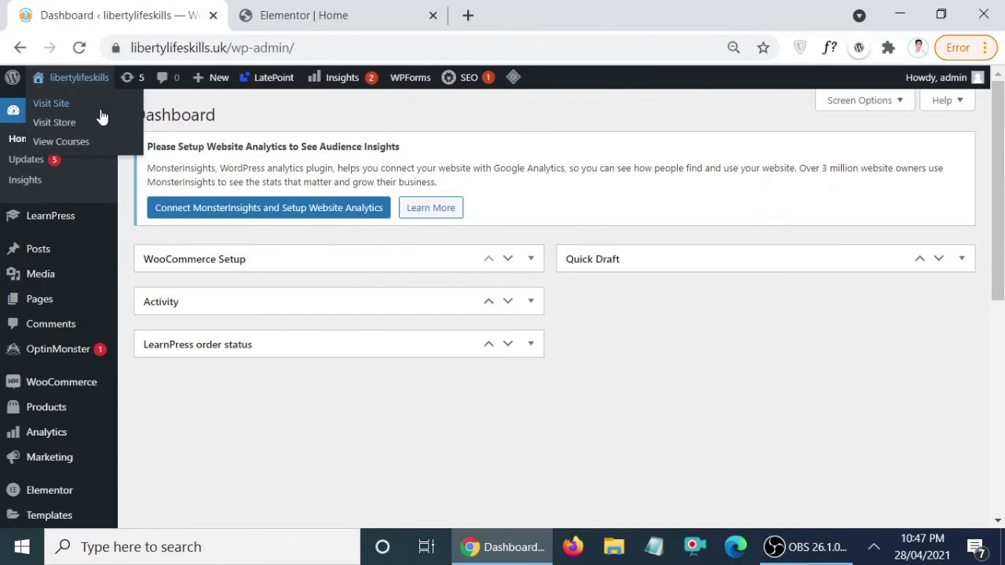
click(350, 6)
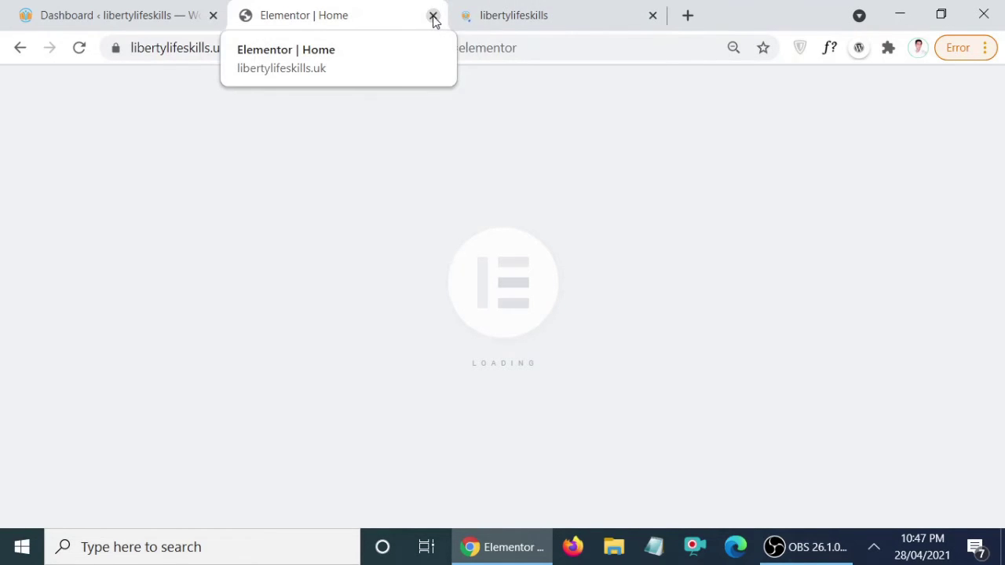
click(499, 20)
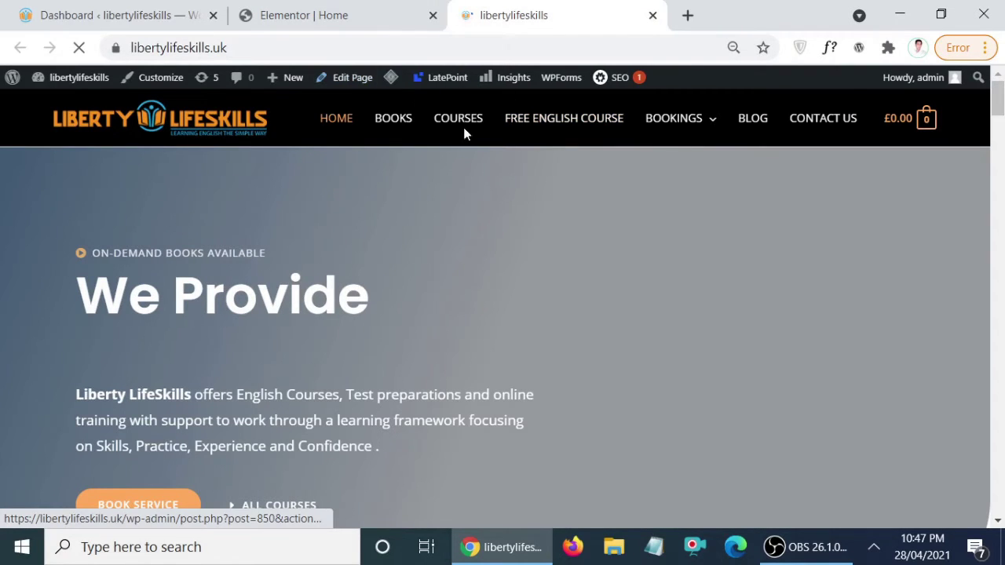
mouse_move(464, 82)
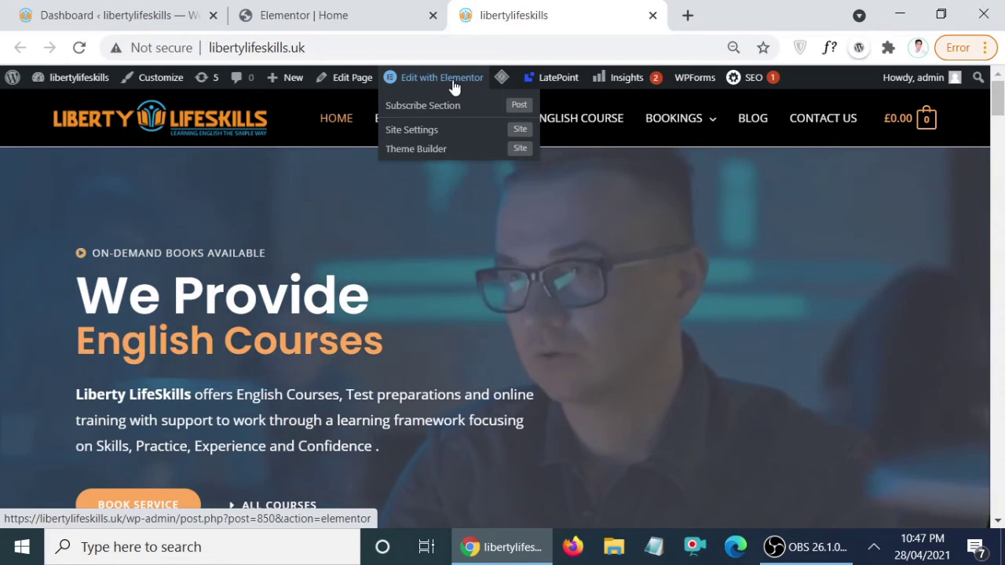
click(454, 83)
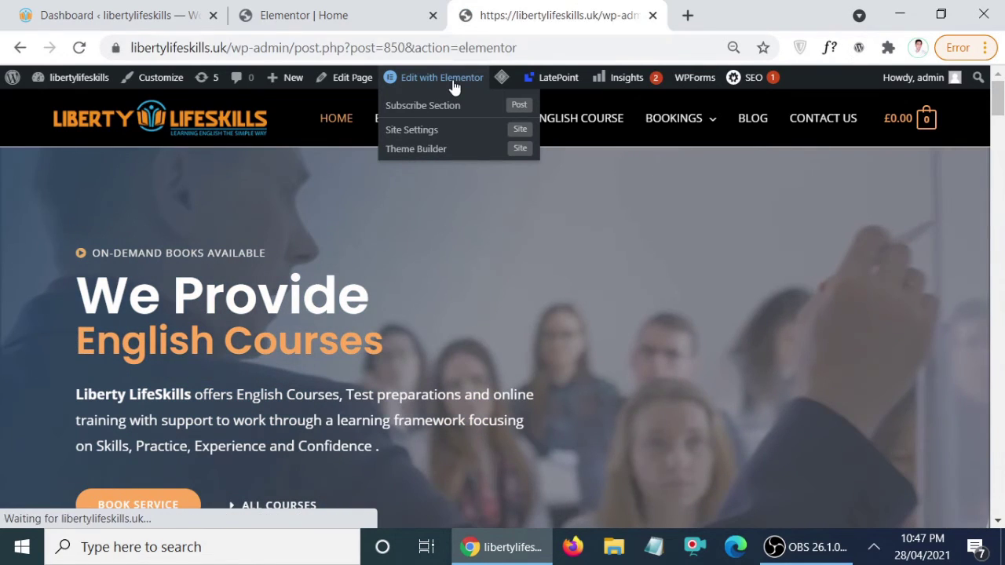
click(393, 23)
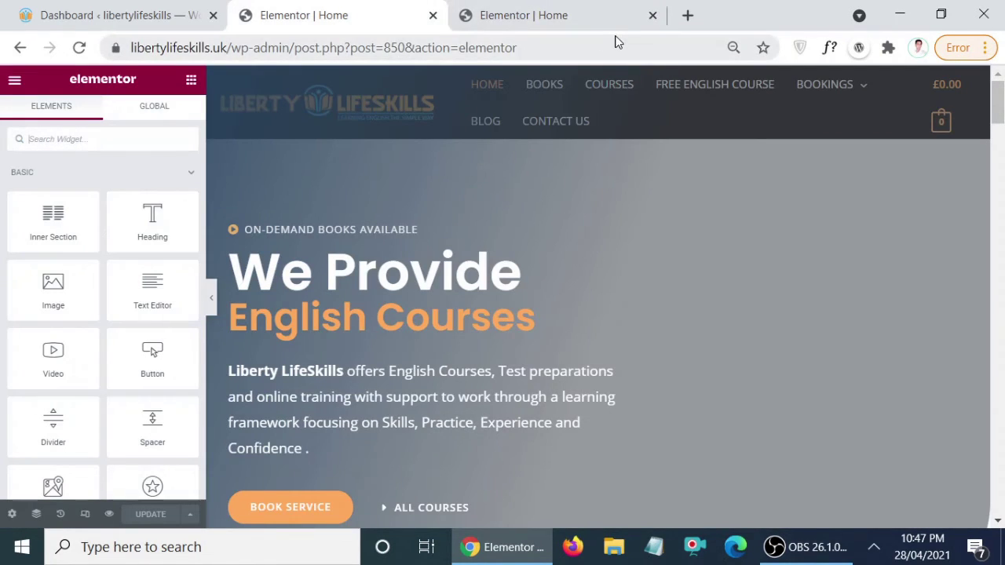
click(653, 16)
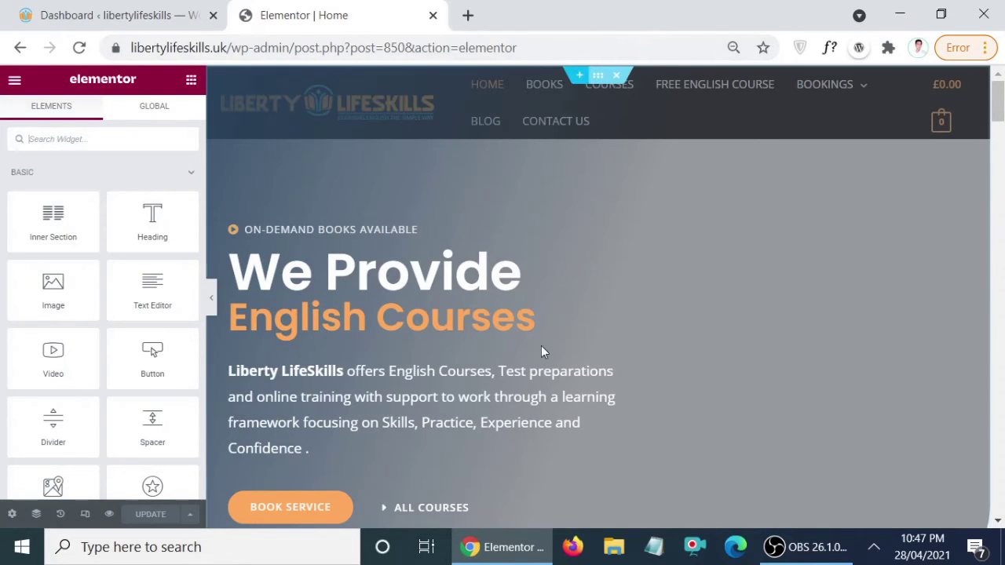
Enable Play On Mobile for the background video of the "We Provide English Courses" hero section
mouse_move(1002, 128)
mouse_down()
mouse_move(1001, 161)
mouse_move(1002, 126)
mouse_up()
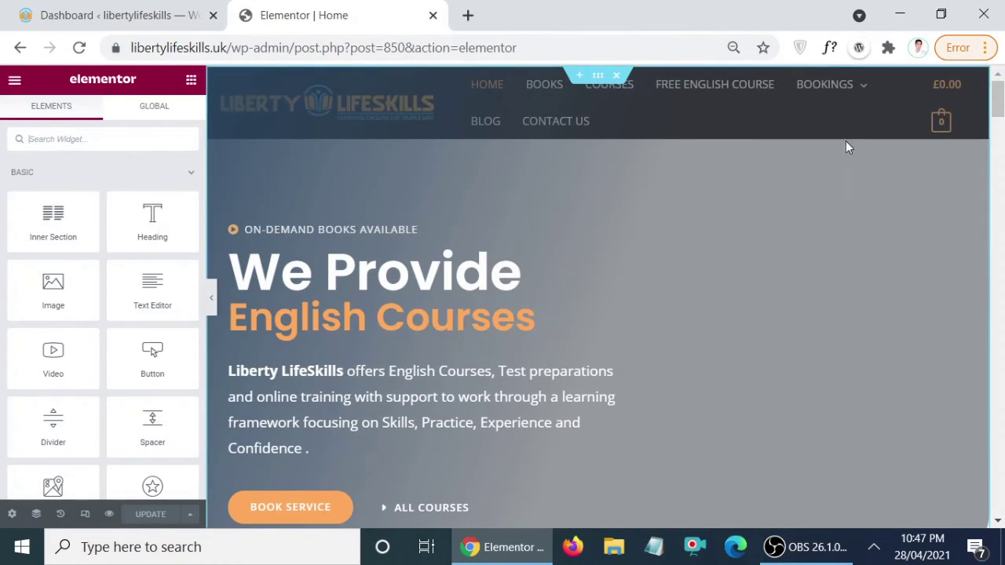
click(597, 82)
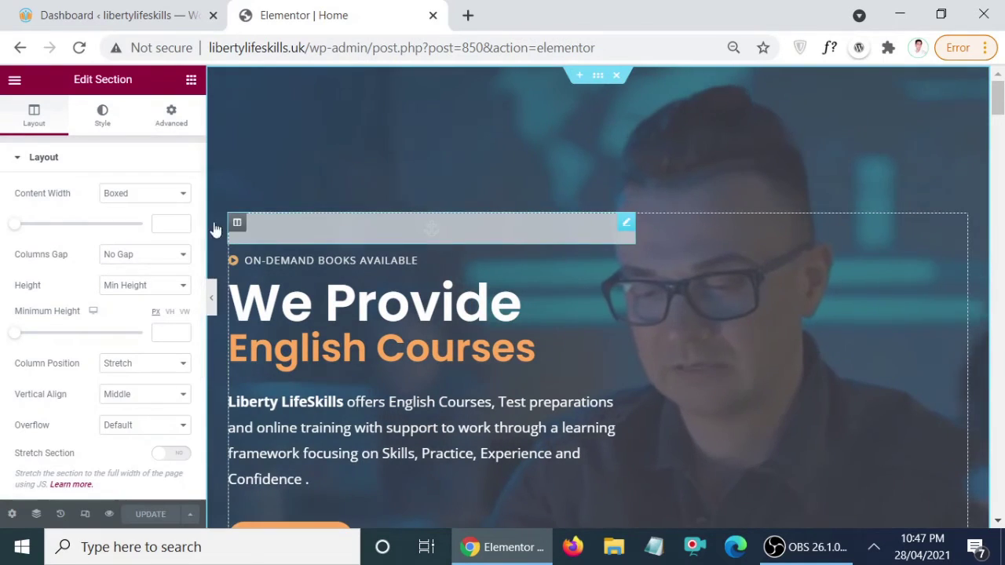
scroll(999, 109, down, 1)
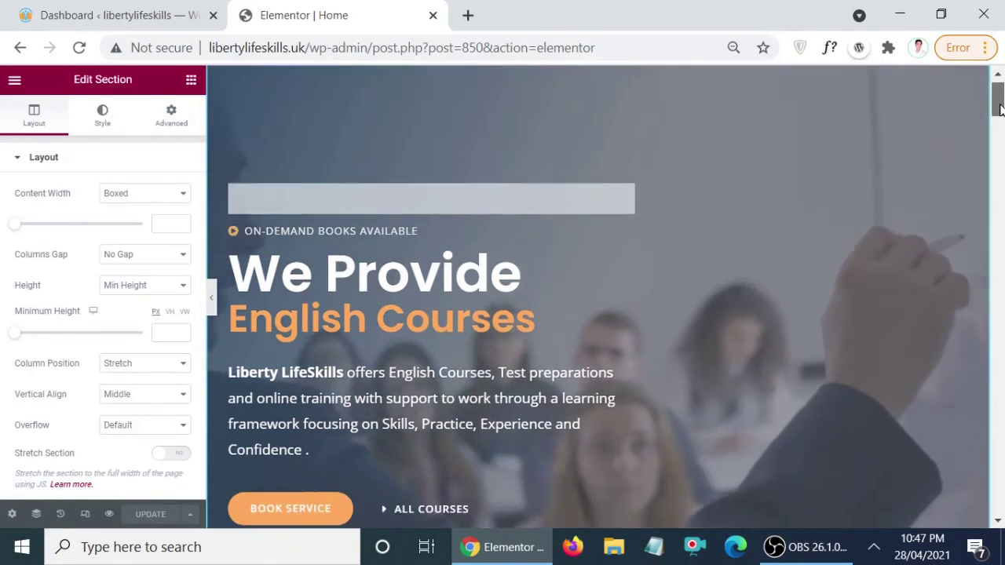
mouse_move(999, 110)
mouse_down()
mouse_move(999, 145)
mouse_move(999, 104)
mouse_up()
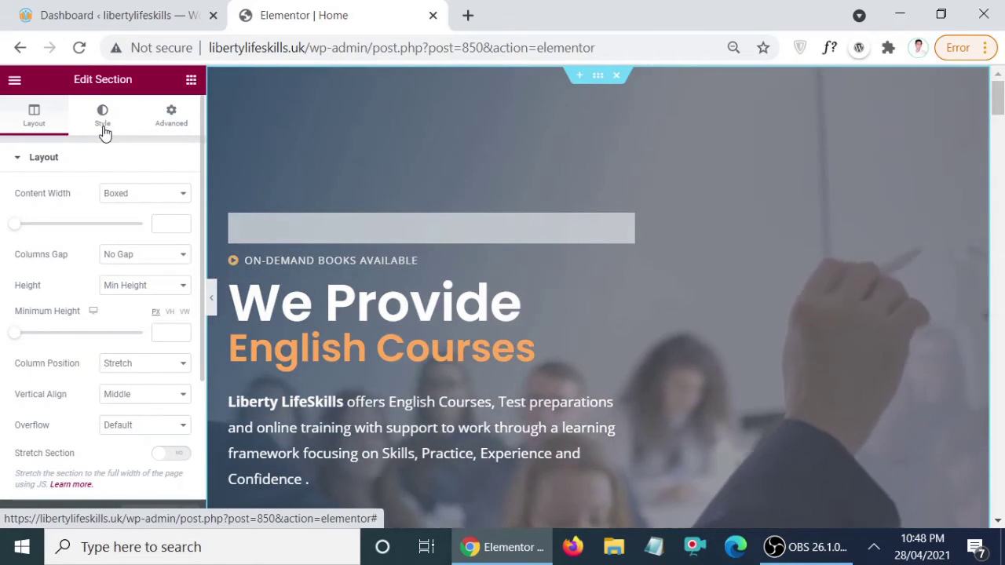
click(104, 129)
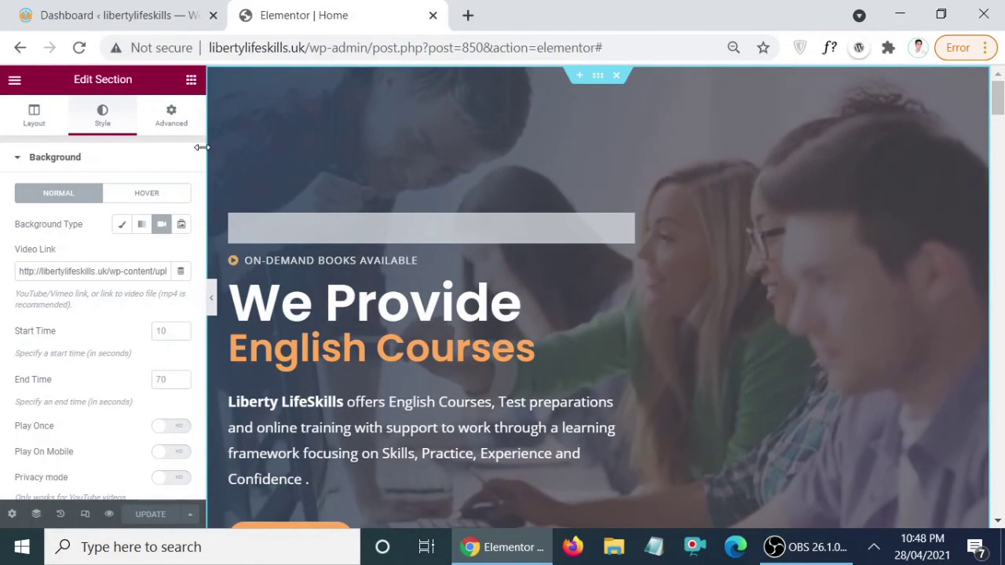
drag(201, 144, 202, 224)
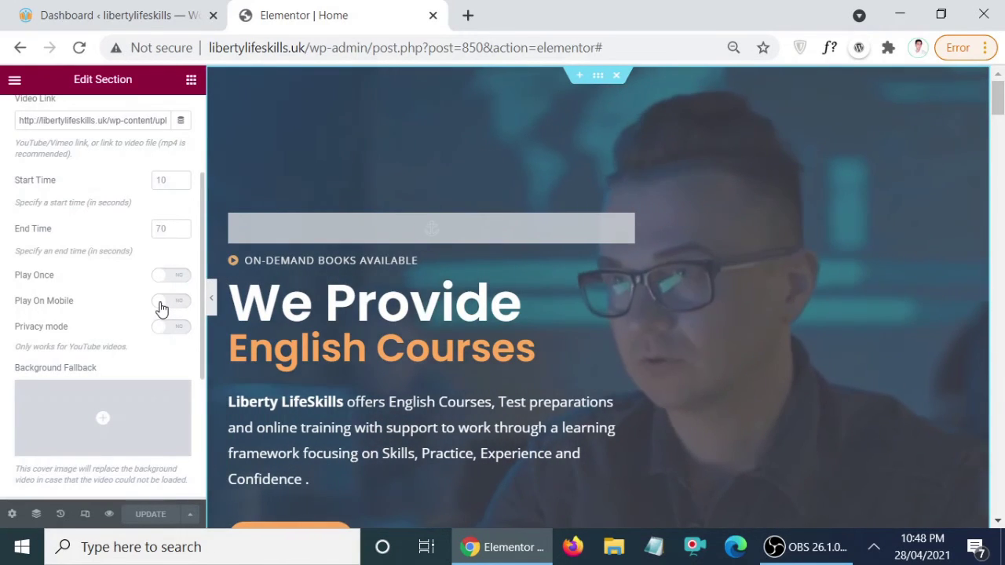
click(163, 306)
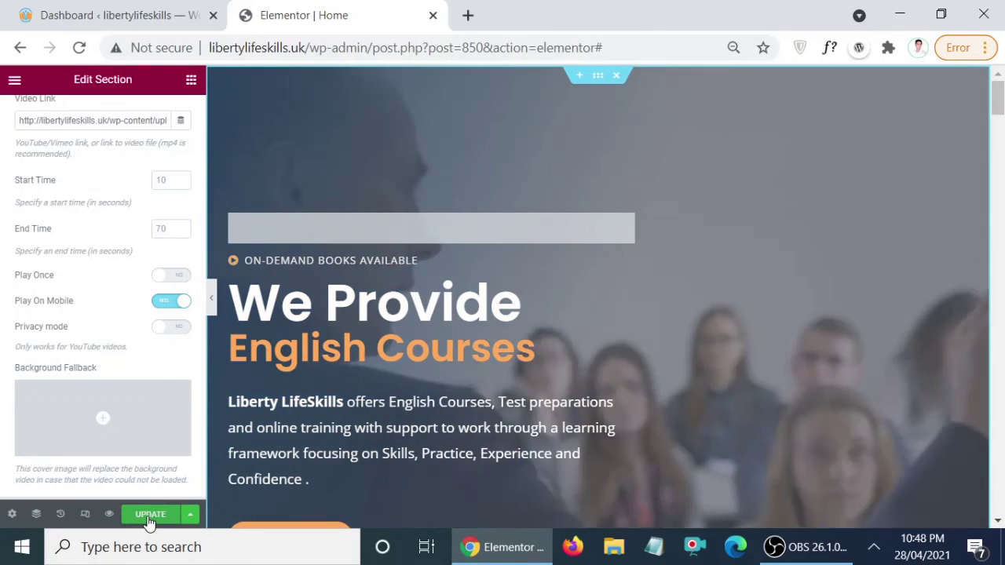
click(149, 516)
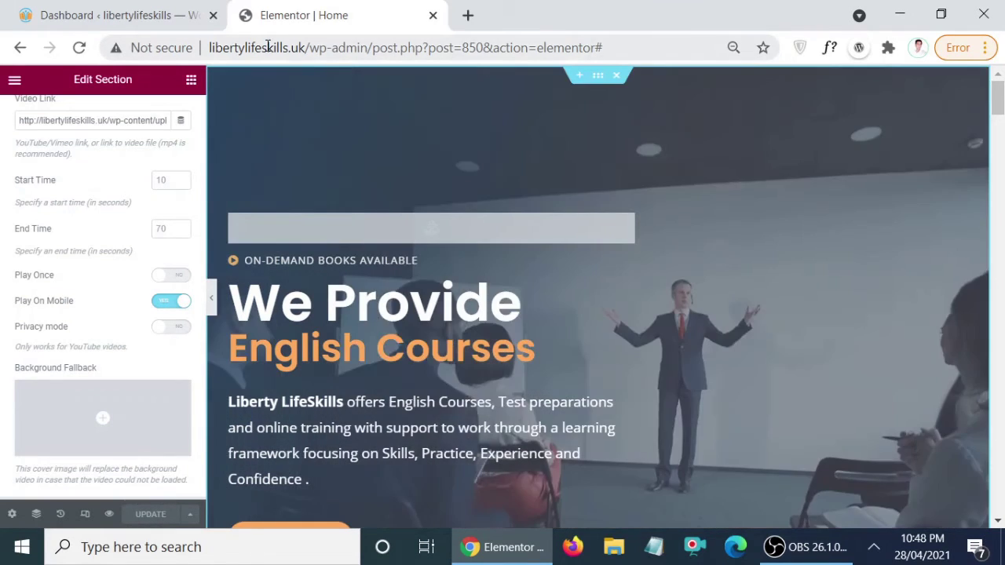
double_click(267, 48)
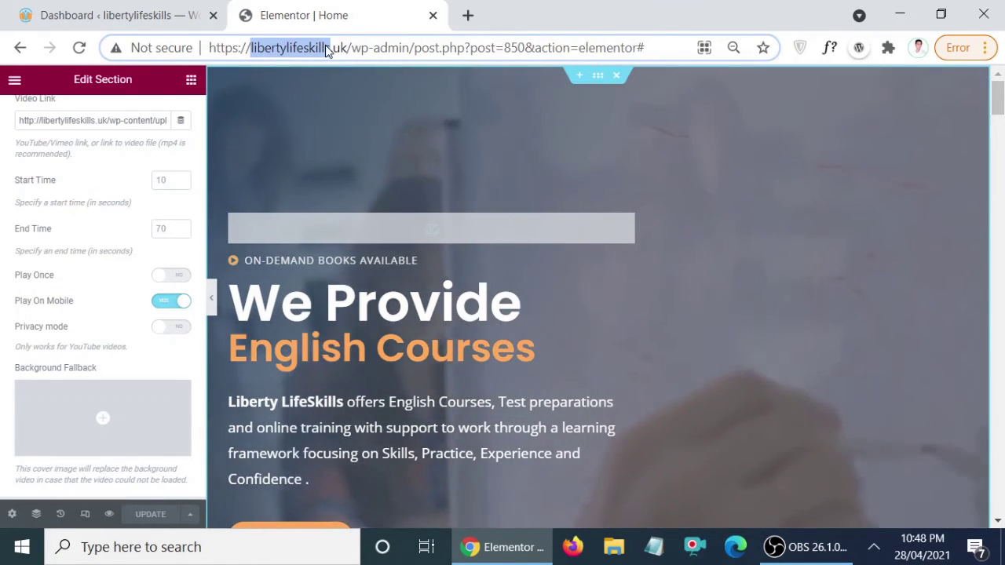
click(326, 48)
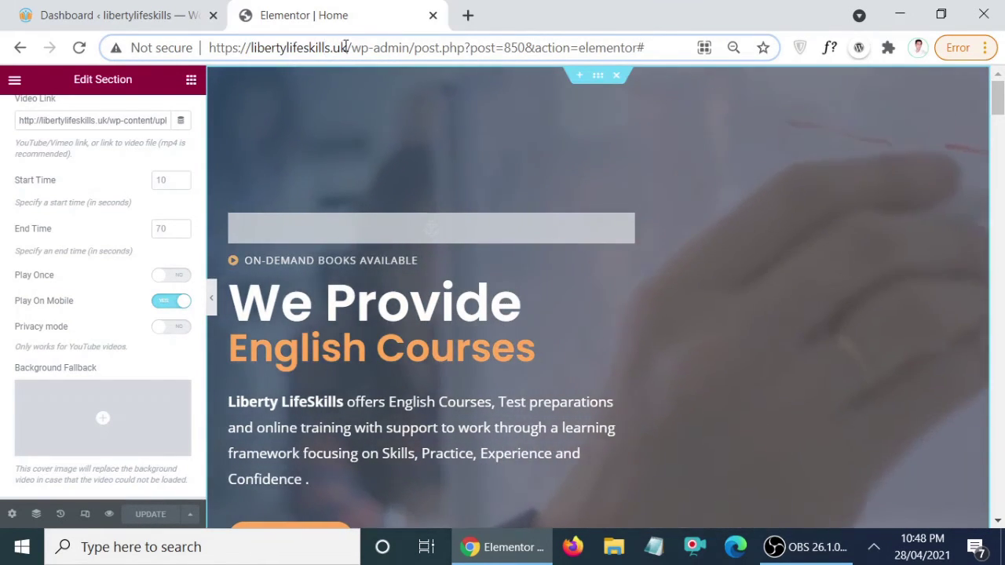
drag(347, 48, 212, 48)
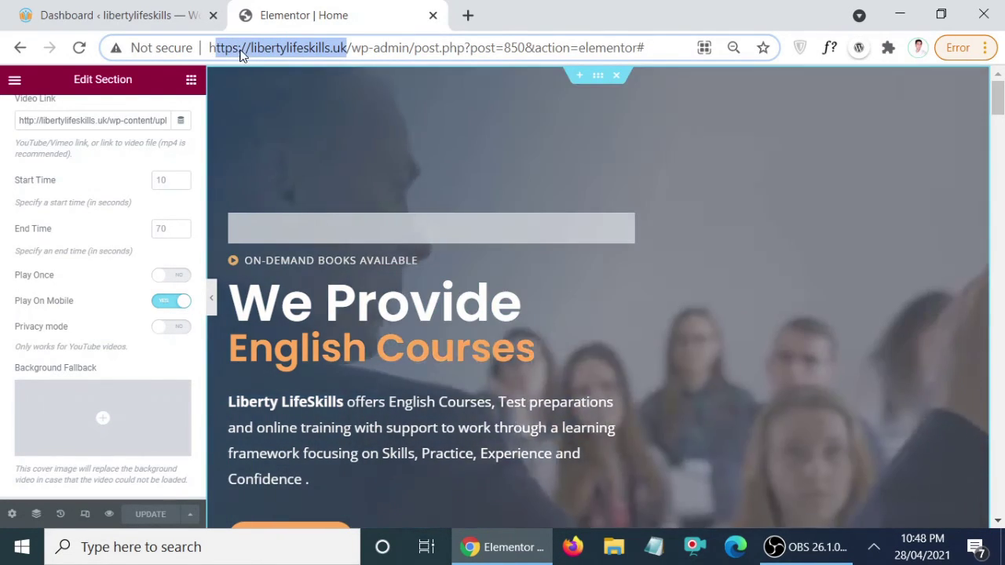
click(345, 49)
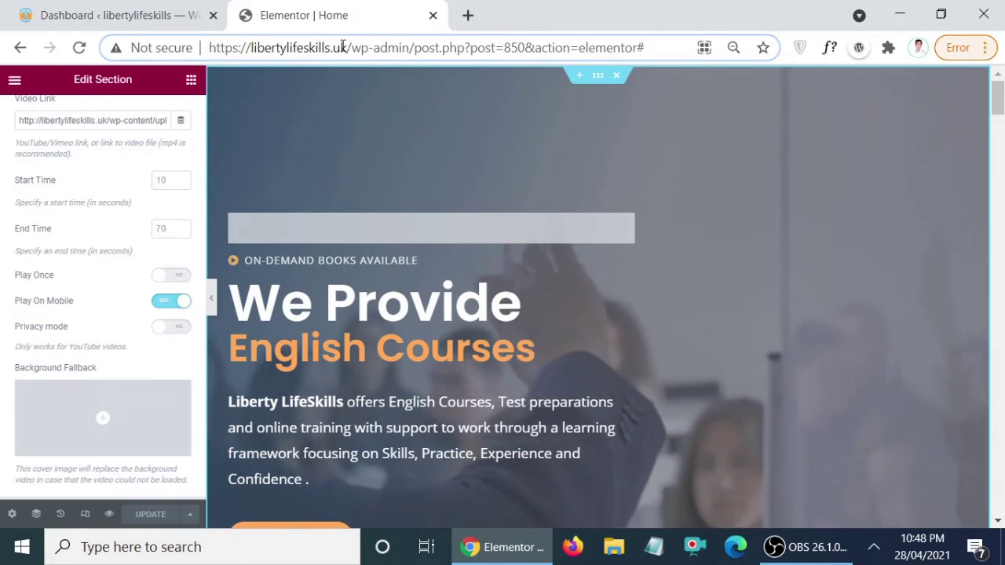
double_click(340, 49)
drag(347, 49, 209, 49)
key(ctrl+c)
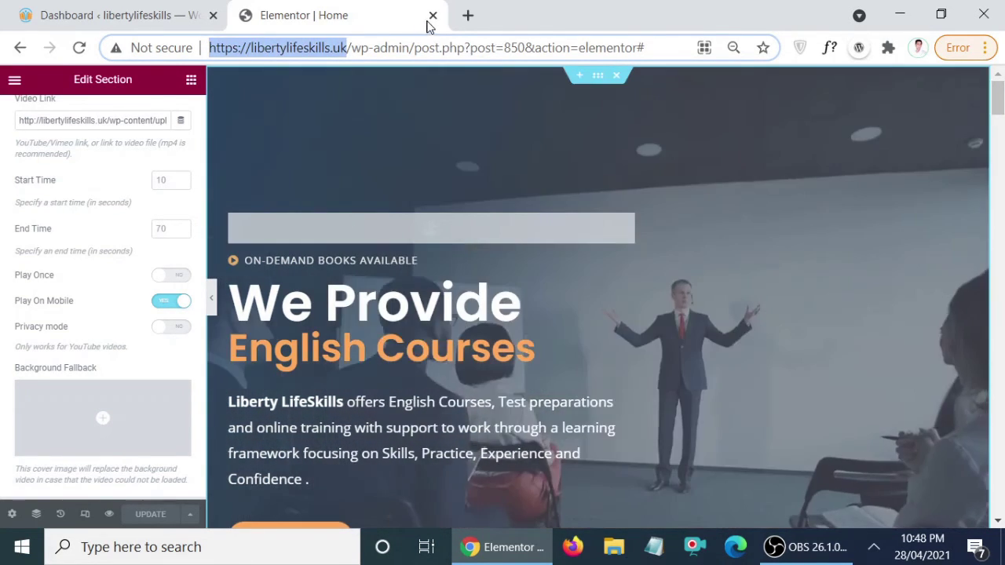
click(432, 15)
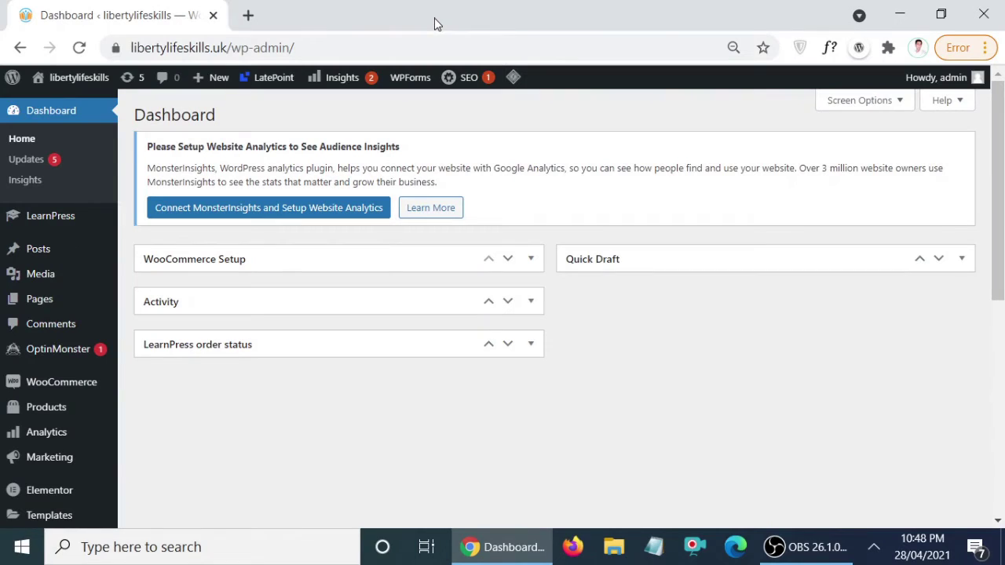
click(985, 49)
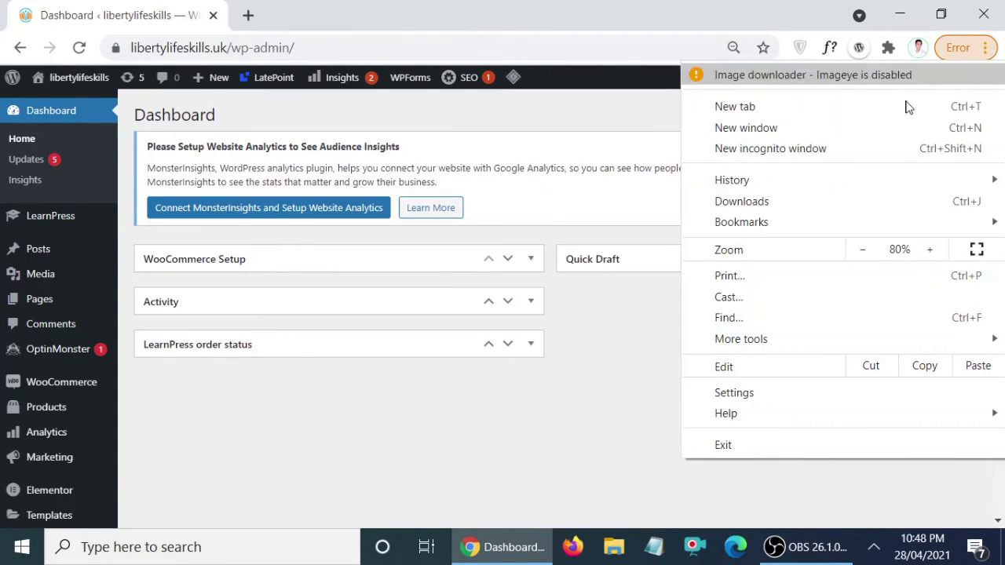
click(850, 153)
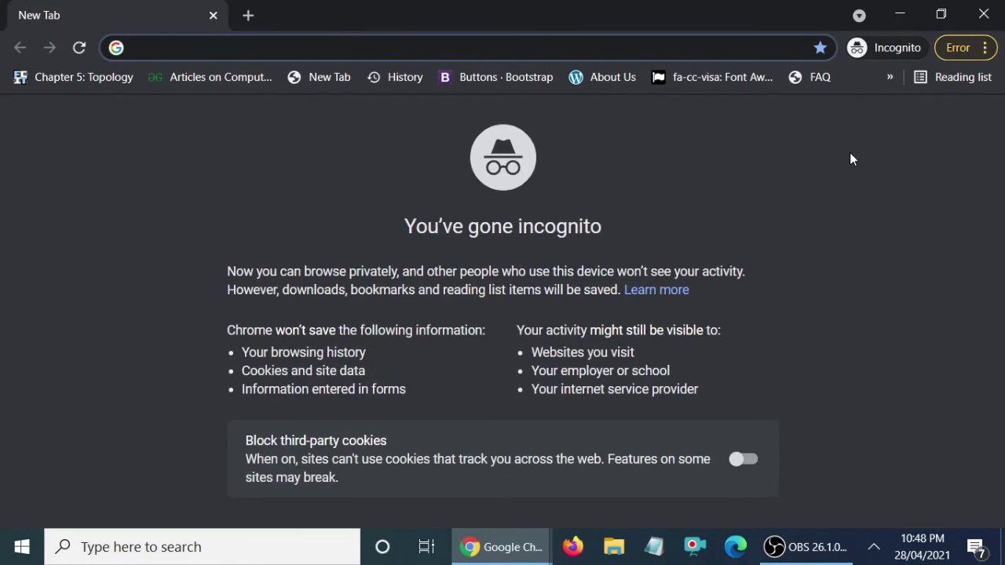
key(ctrl+v)
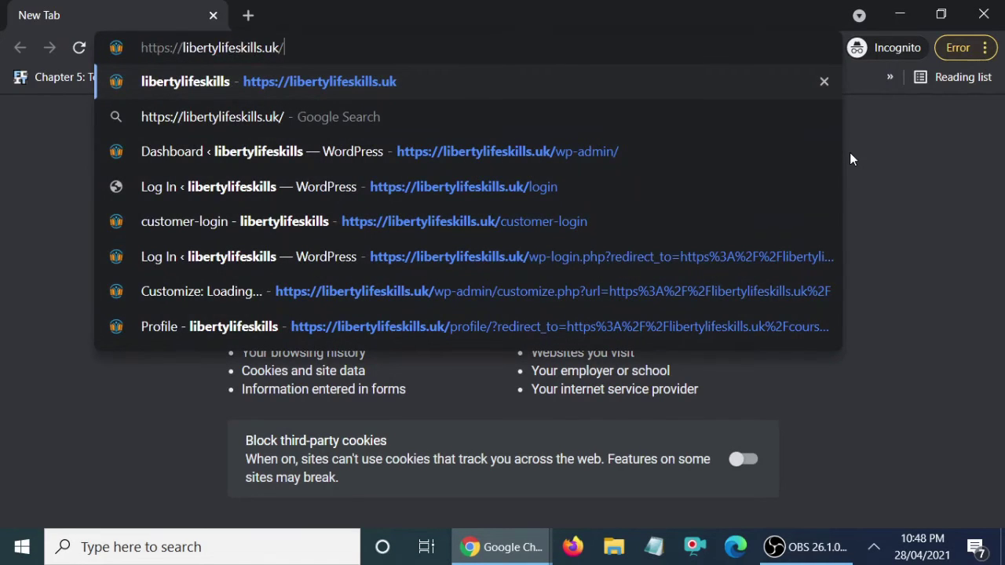
key(Return)
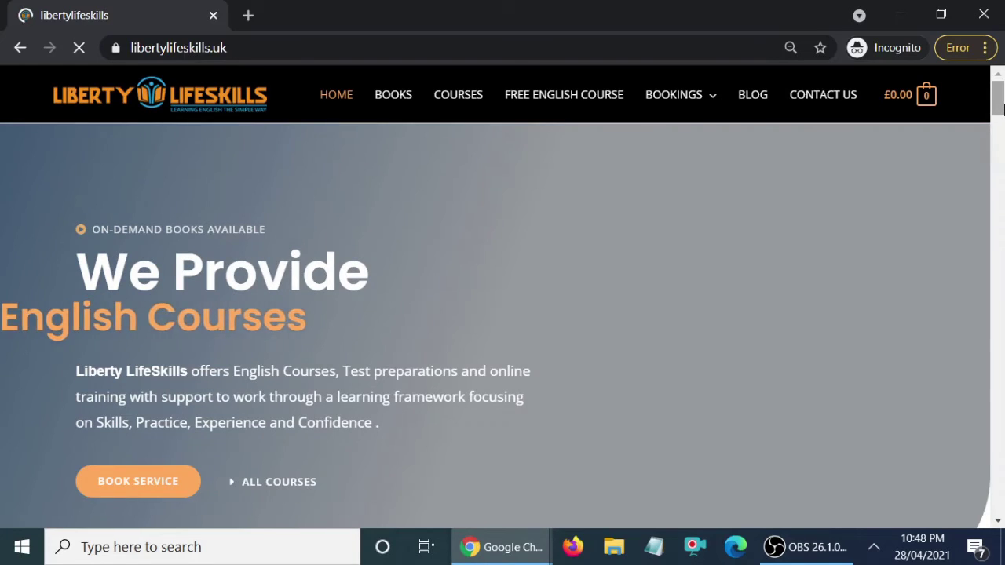
Check the live home page's hero video in the desktop layout and in the iPhone 6/7/8 emulation, closing the developer tools again
scroll(988, 159, down, 10)
scroll(997, 225, down, 6)
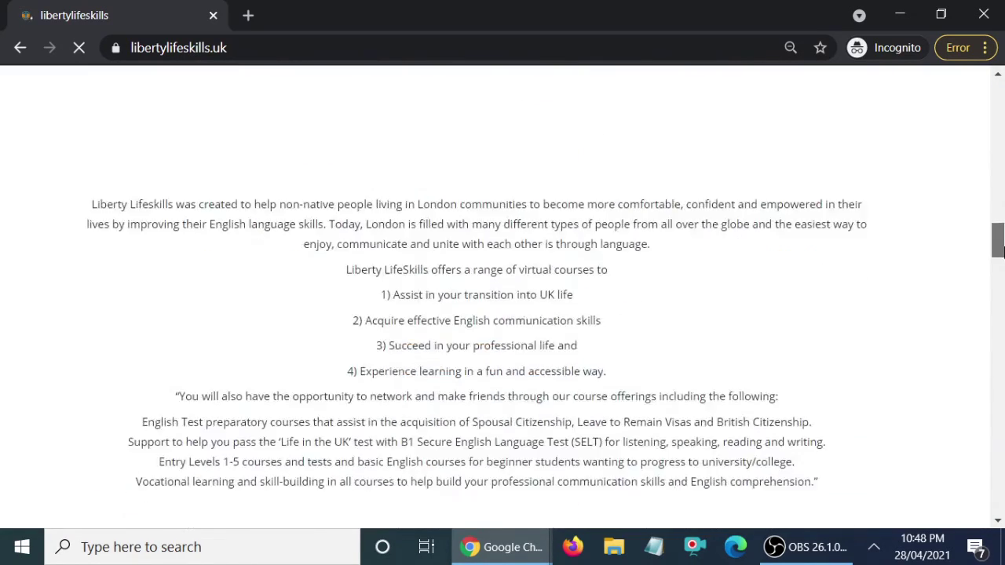
key(Home)
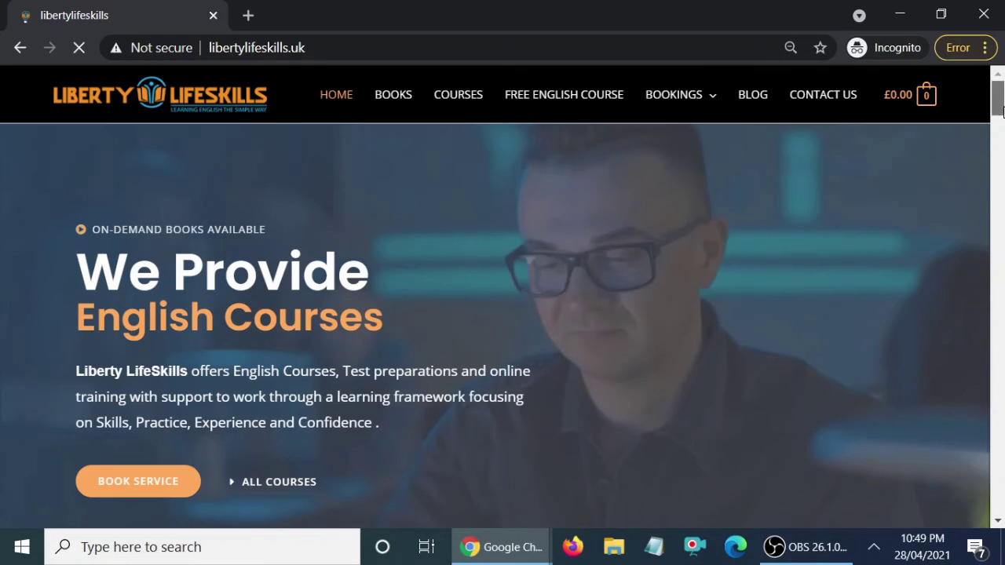
drag(999, 110, 1002, 49)
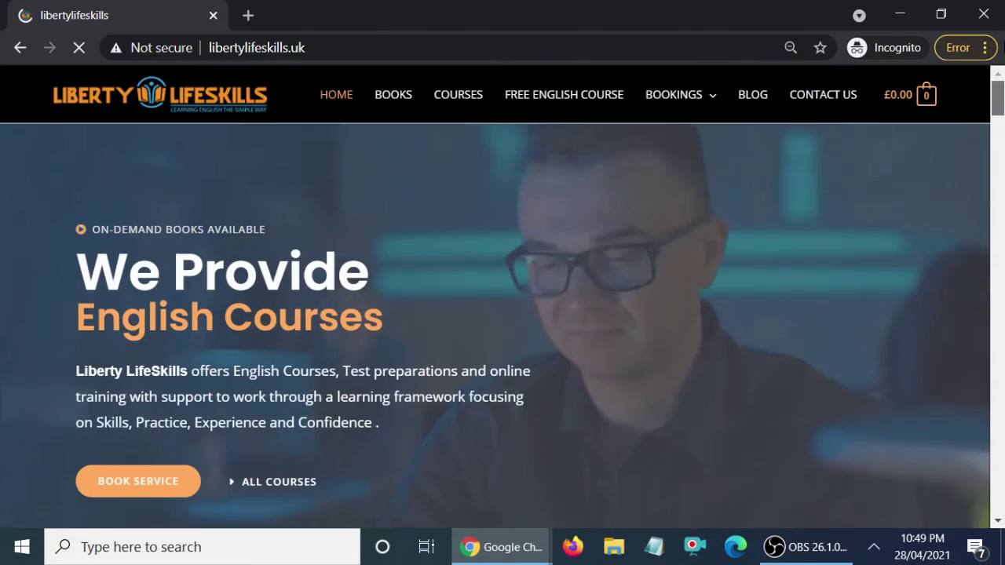
right_click(498, 193)
click(574, 401)
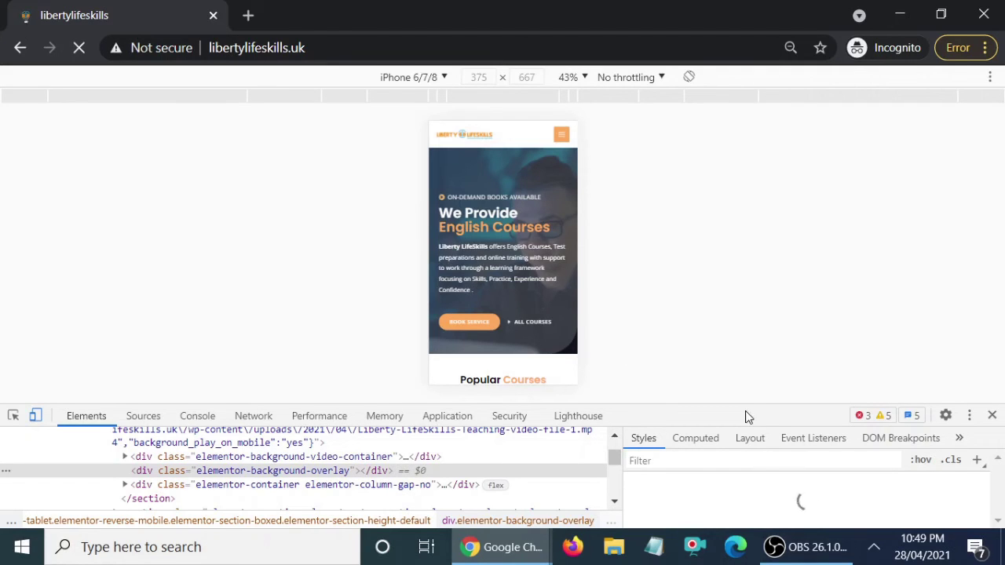
click(994, 417)
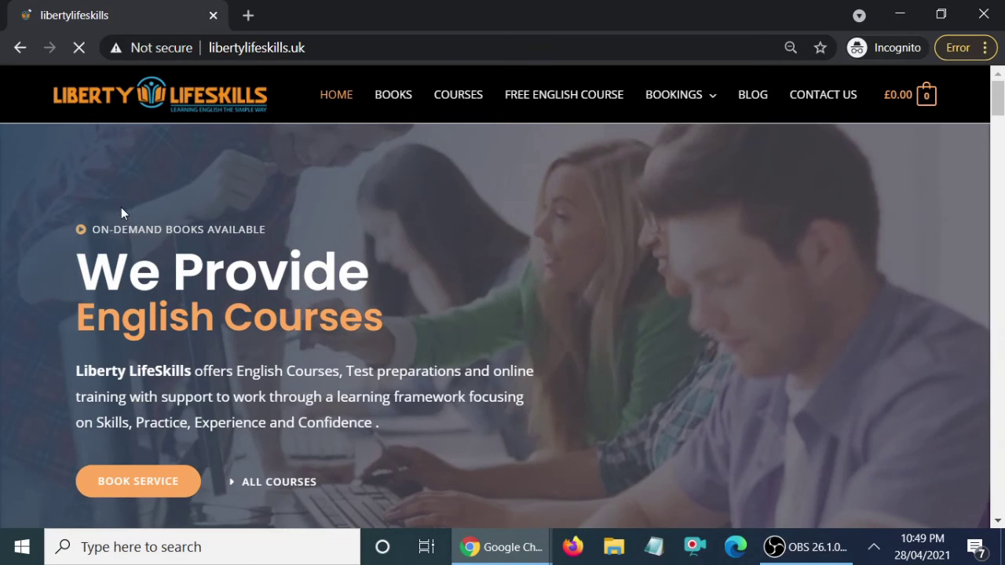
Preview the hero background video in the iPhone 6/7/8 and Galaxy S5 emulations and return to the desktop layout's hero section
drag(1000, 104, 999, 128)
scroll(391, 238, up, 4)
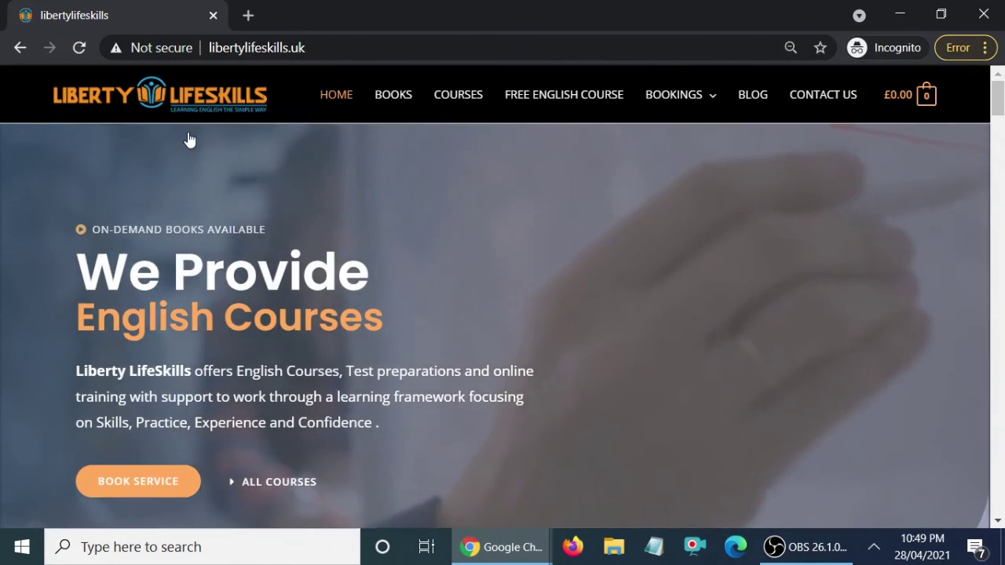
right_click(534, 231)
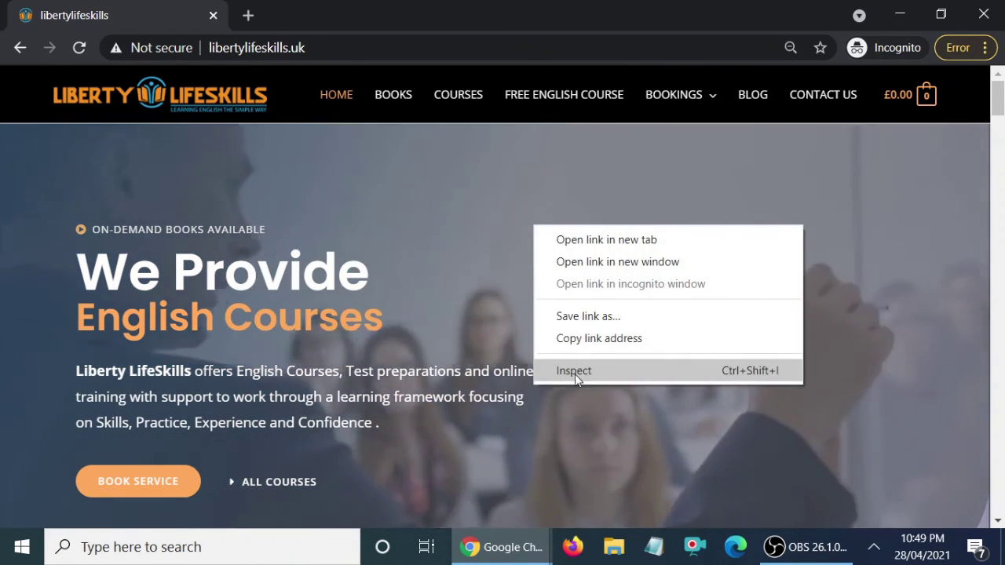
click(595, 374)
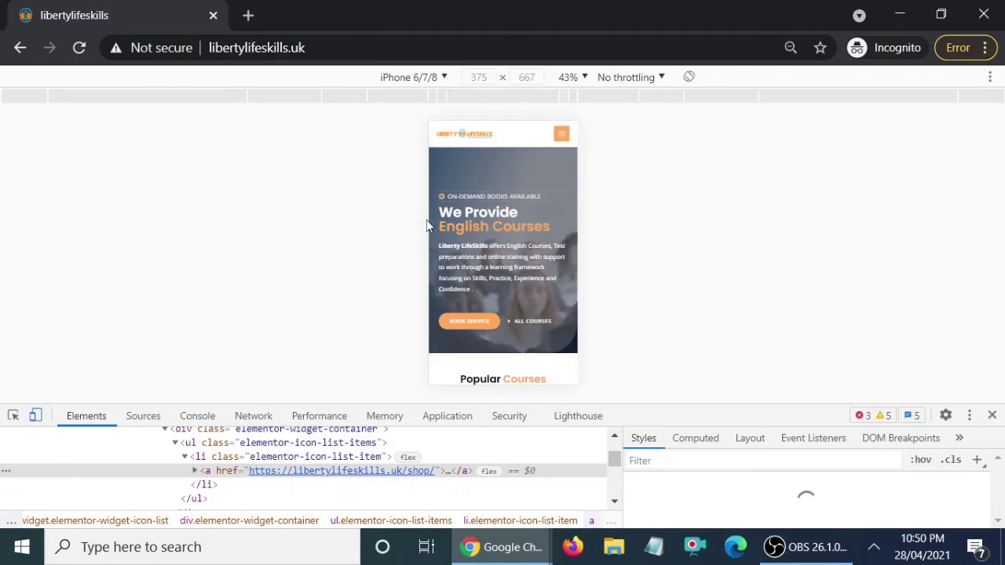
click(444, 77)
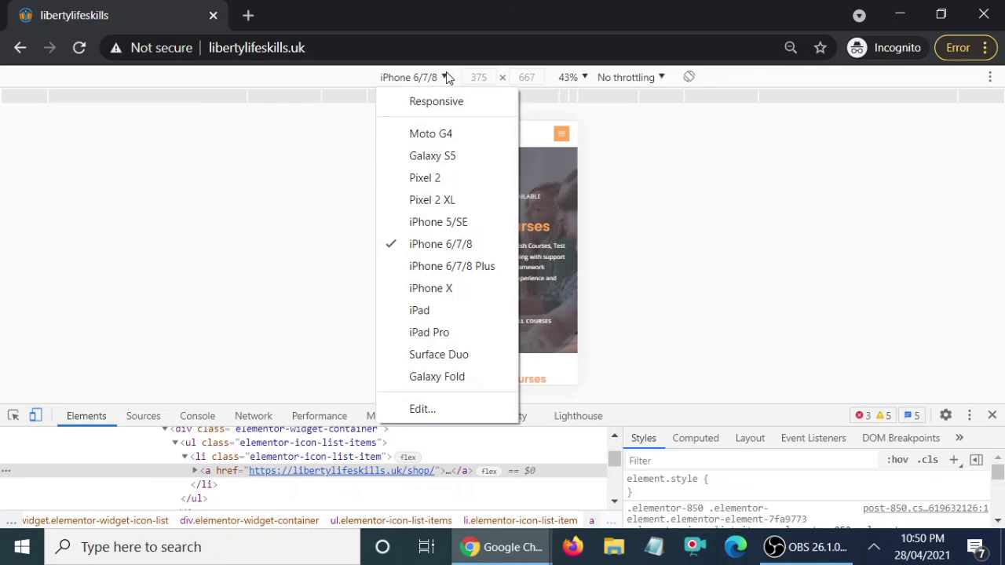
click(448, 163)
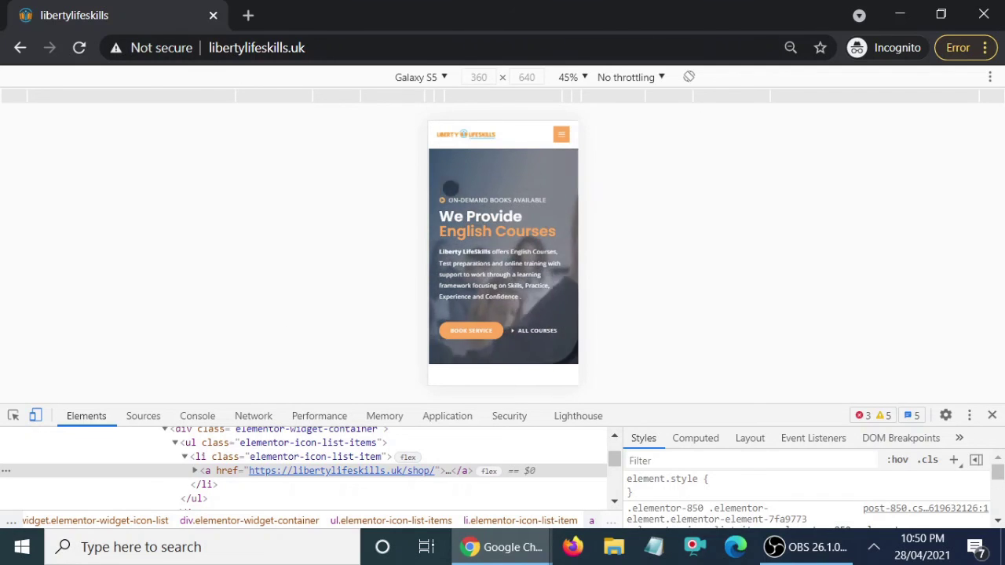
click(994, 417)
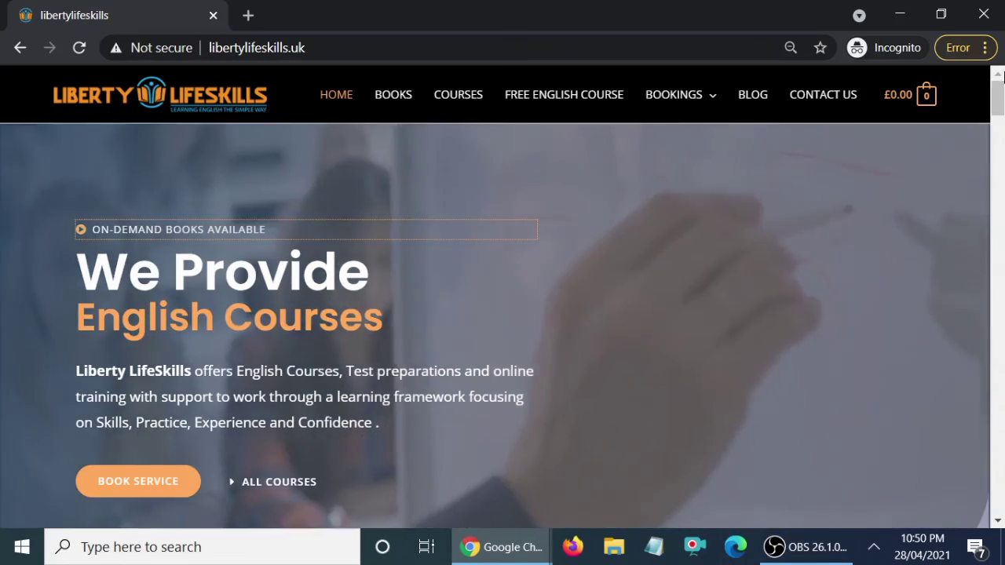
click(1001, 174)
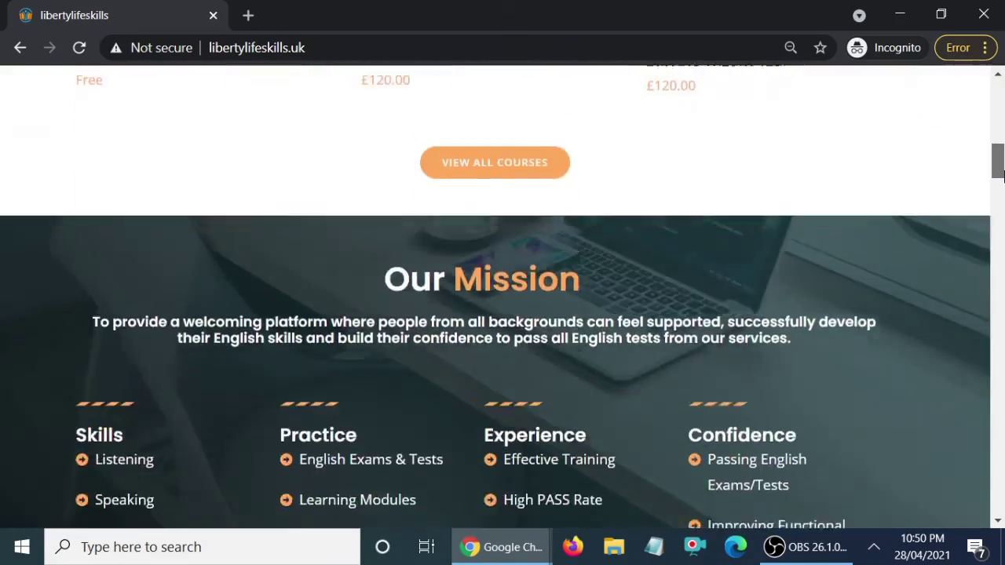
drag(1001, 174, 1001, 102)
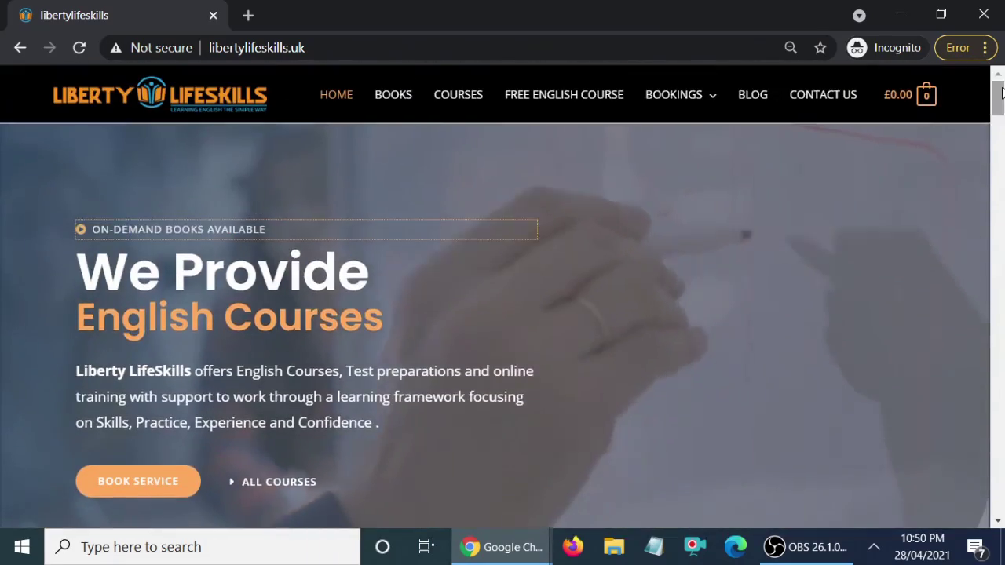